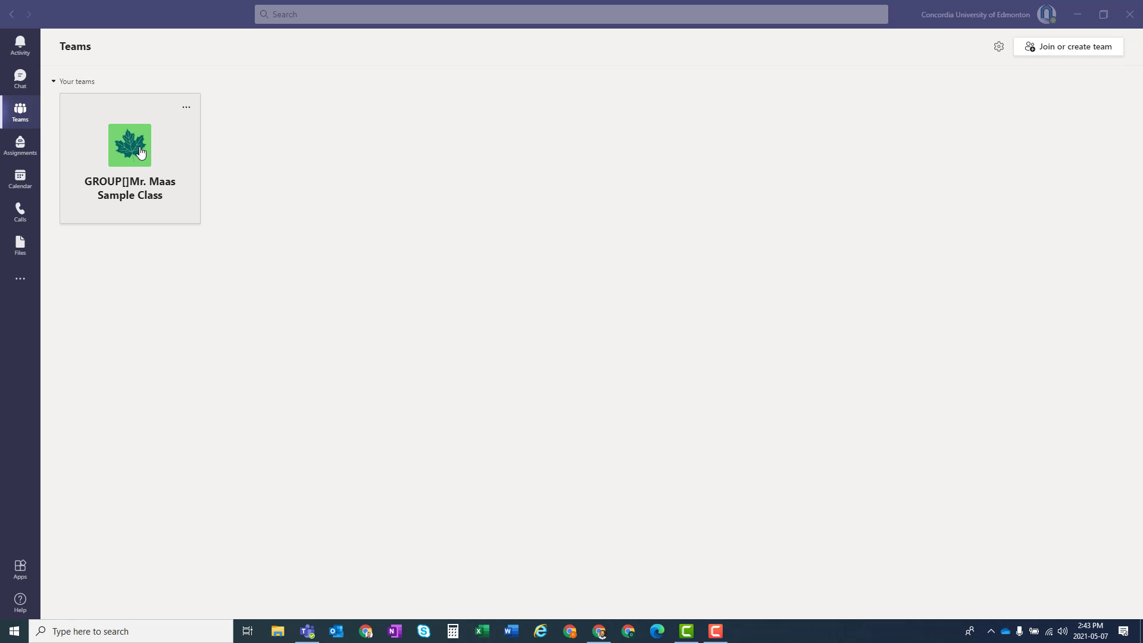
Open the sample class team to reach its General channel
click(134, 149)
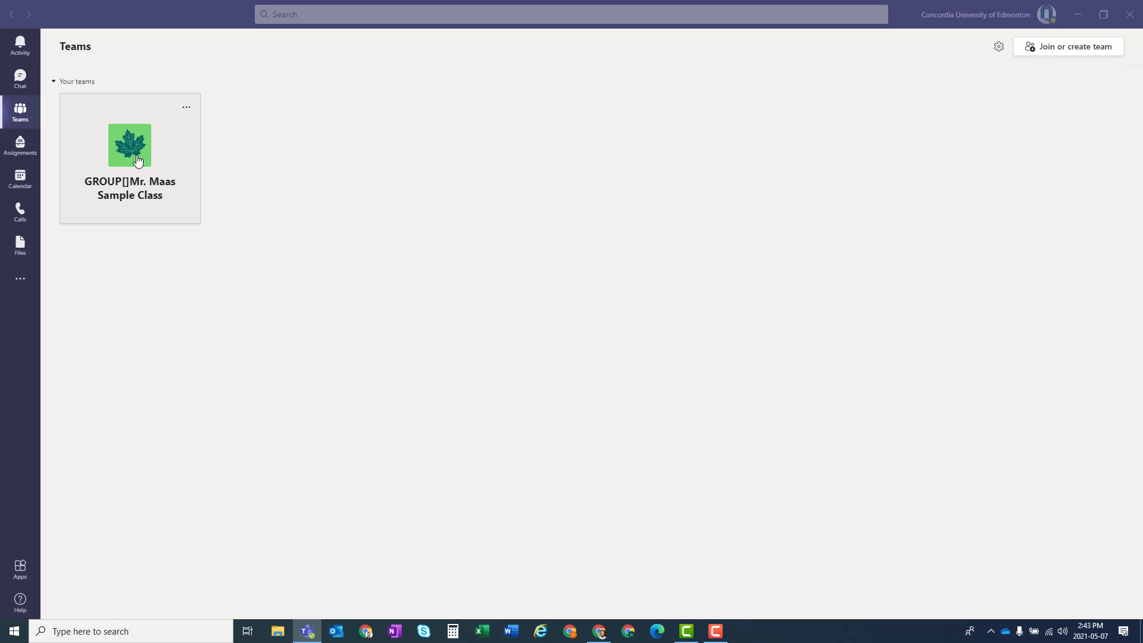
click(132, 152)
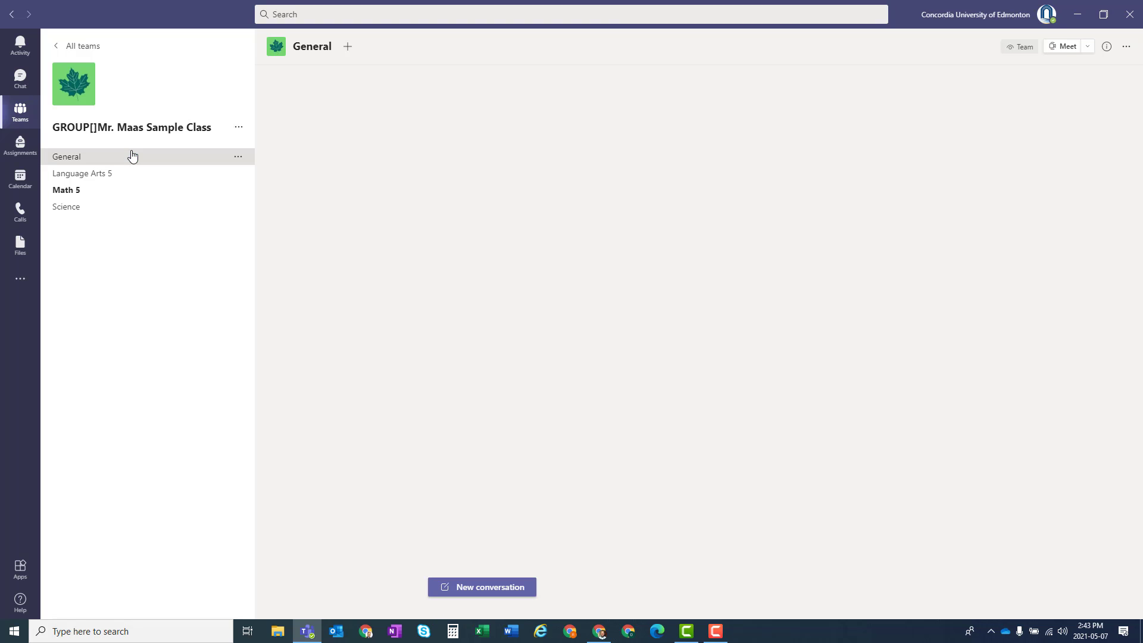
click(132, 198)
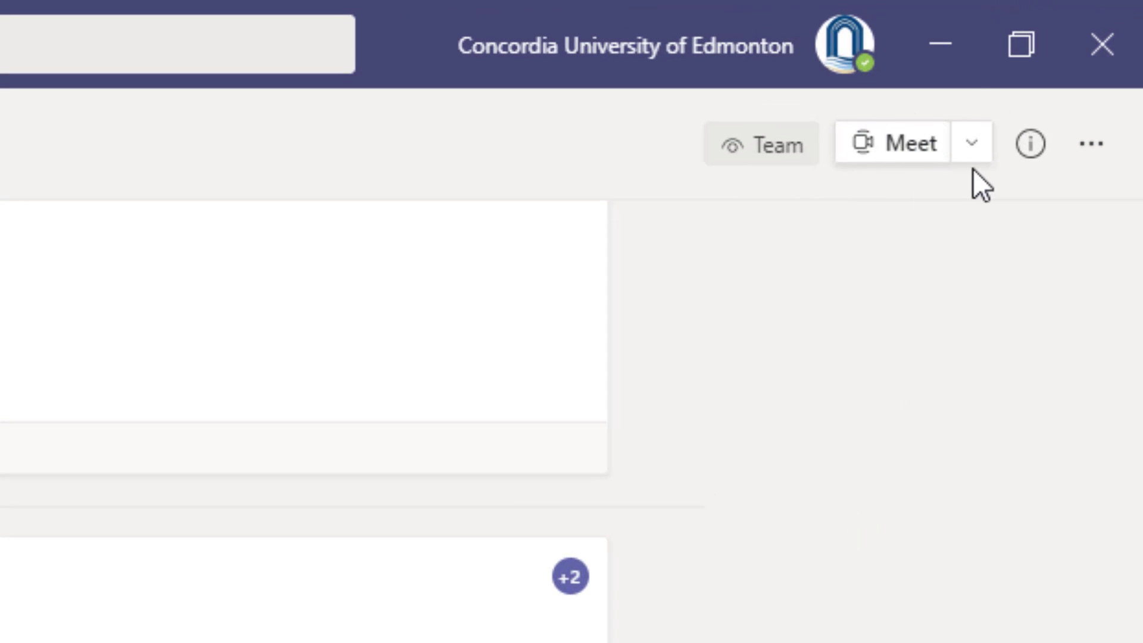
Schedule a meeting titled "Monday, May 10" in the General channel and send it
click(972, 146)
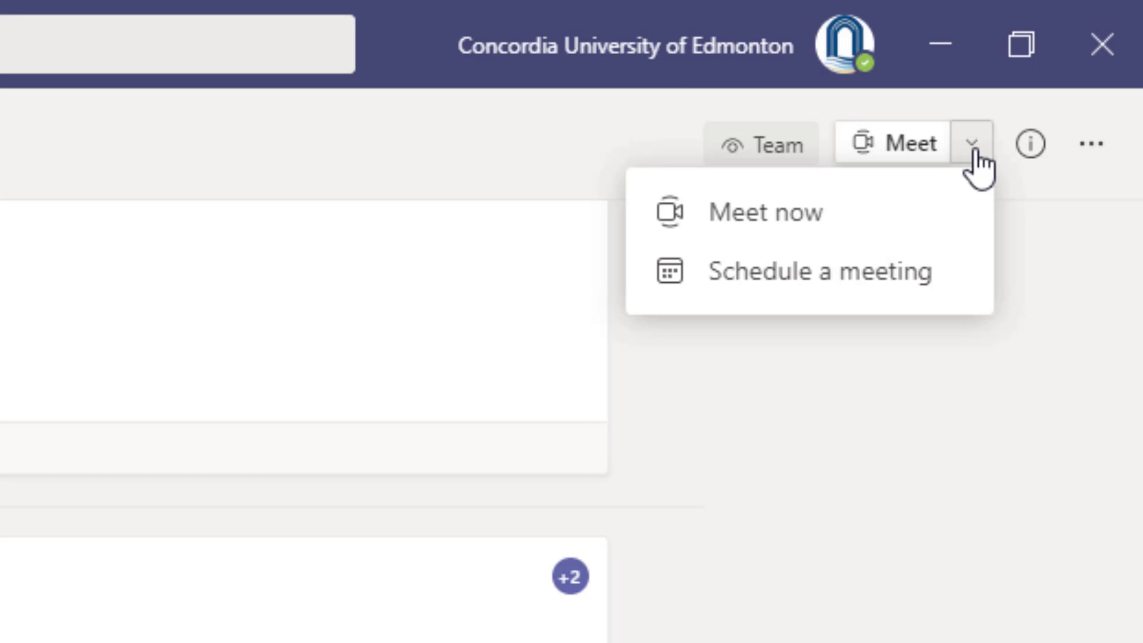
click(733, 275)
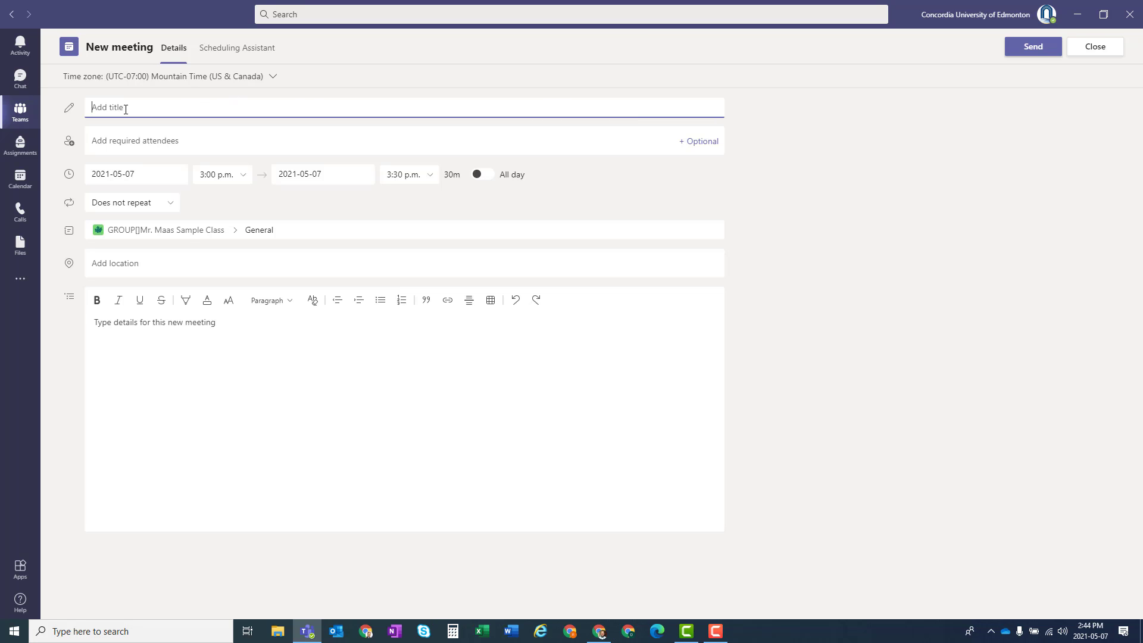
text(Monday, May 10)
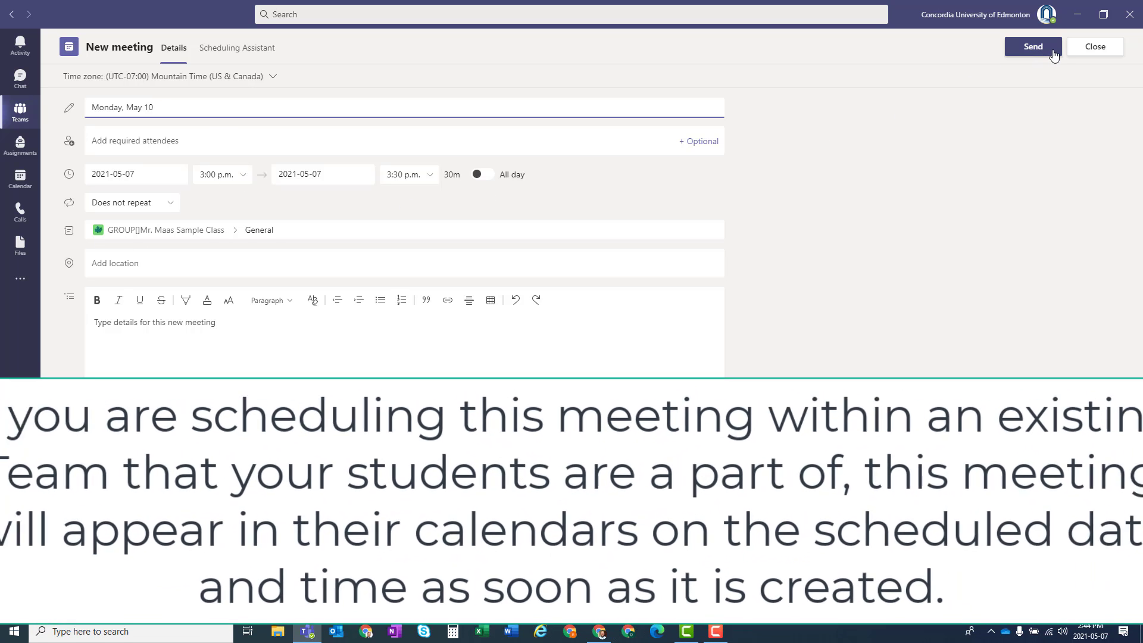
click(1033, 51)
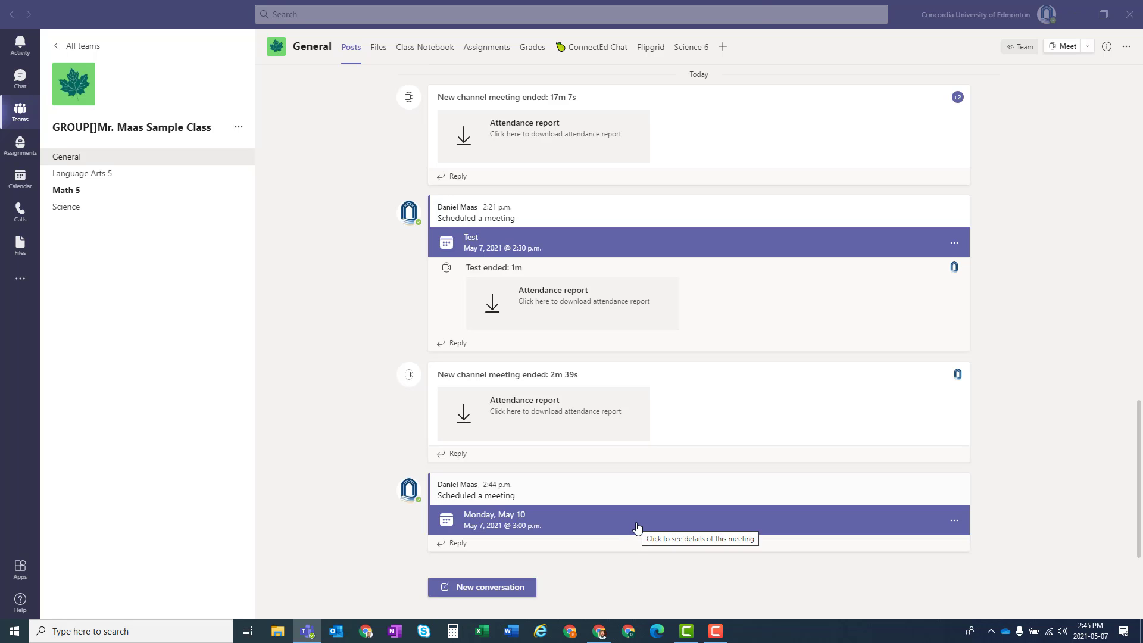
In the meeting options, set both who can bypass the lobby and who can present to Only me, and save
click(637, 528)
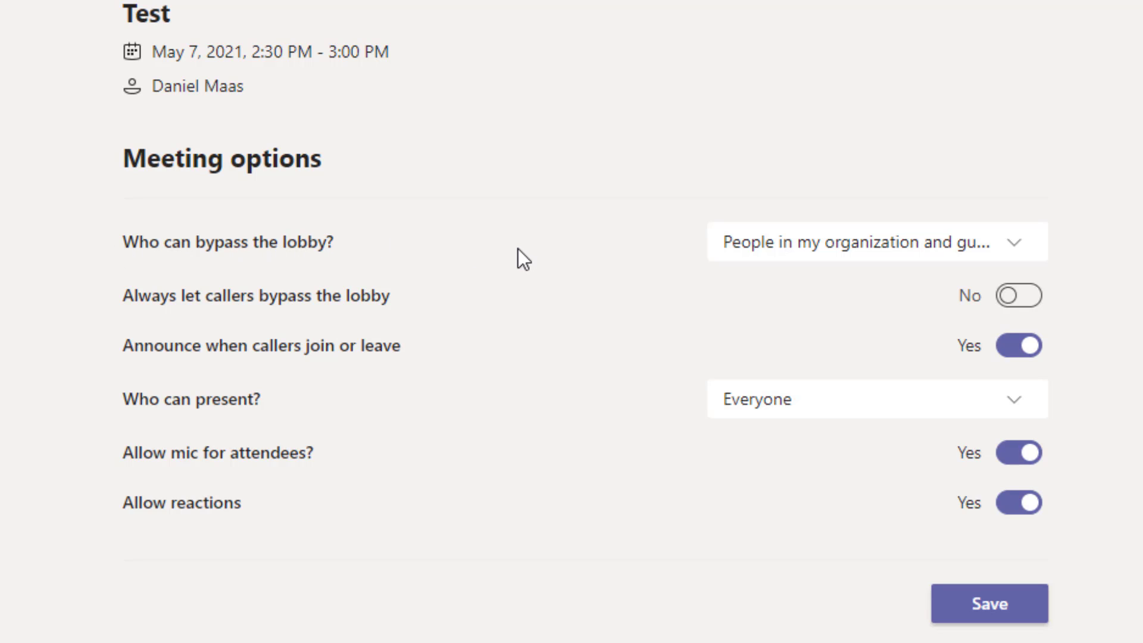
click(808, 250)
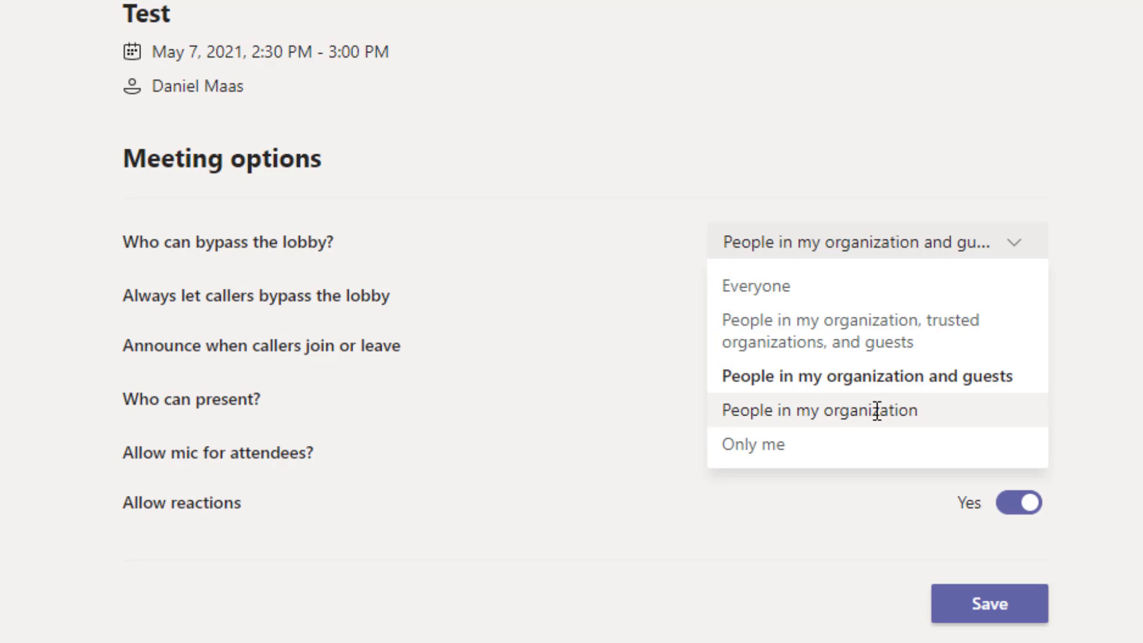
click(763, 443)
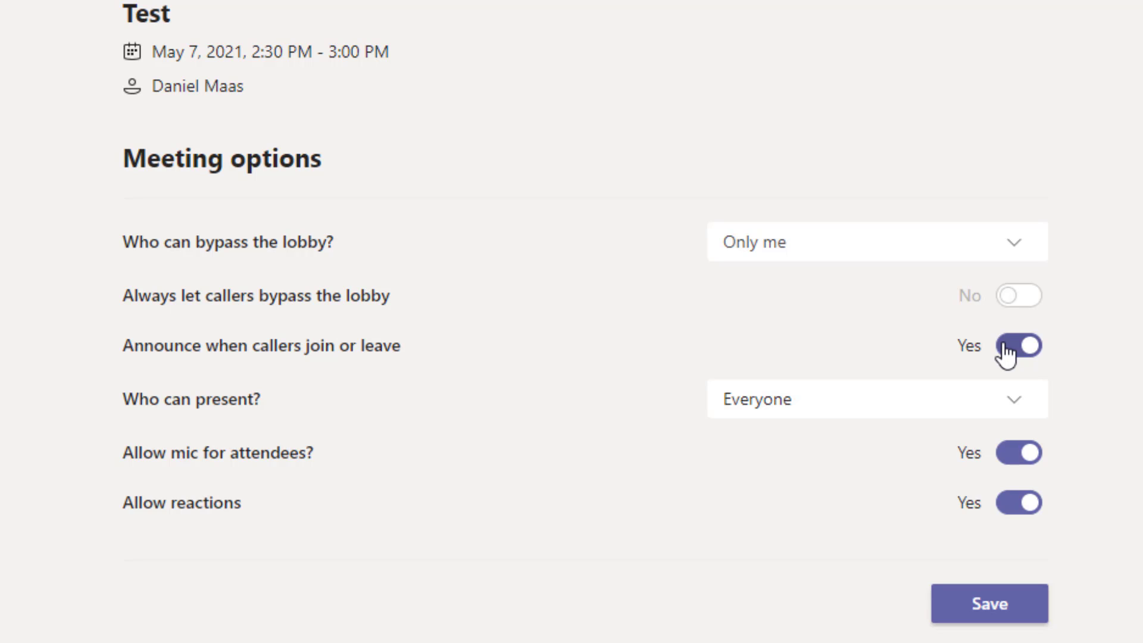
click(851, 415)
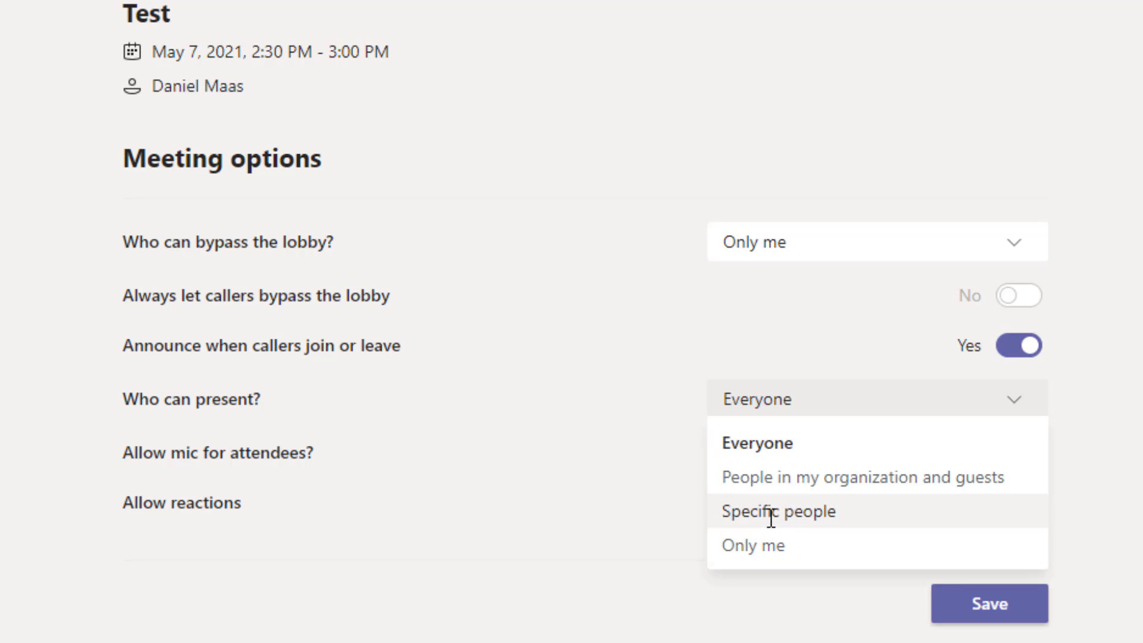
click(742, 552)
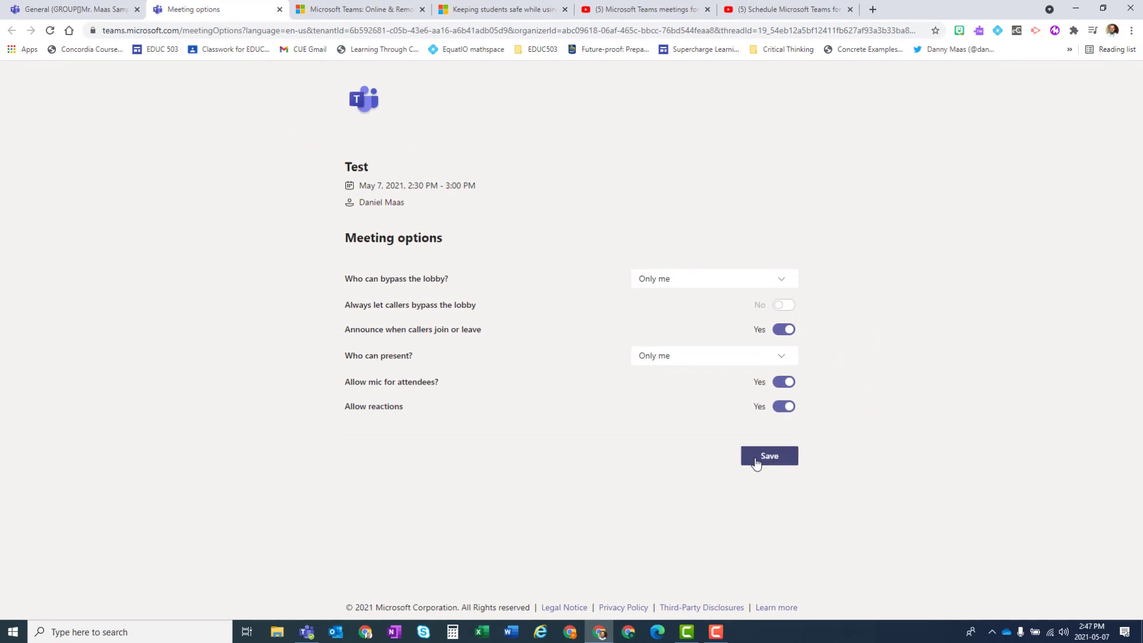
click(896, 541)
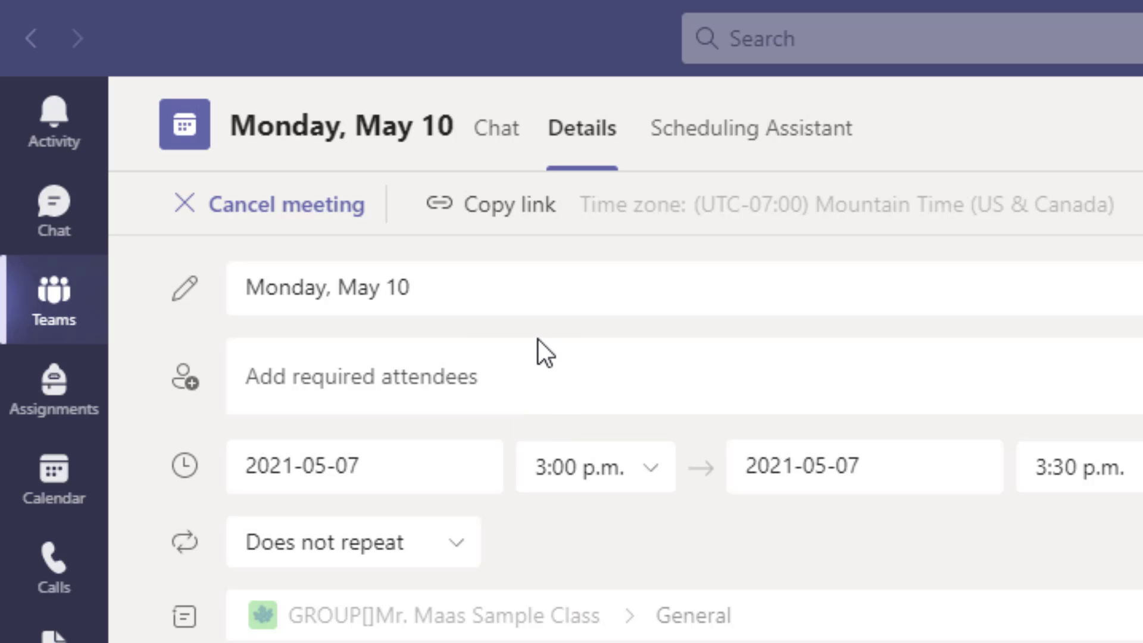
Copy the link of the "Monday, May 10" meeting and join the meeting
click(496, 219)
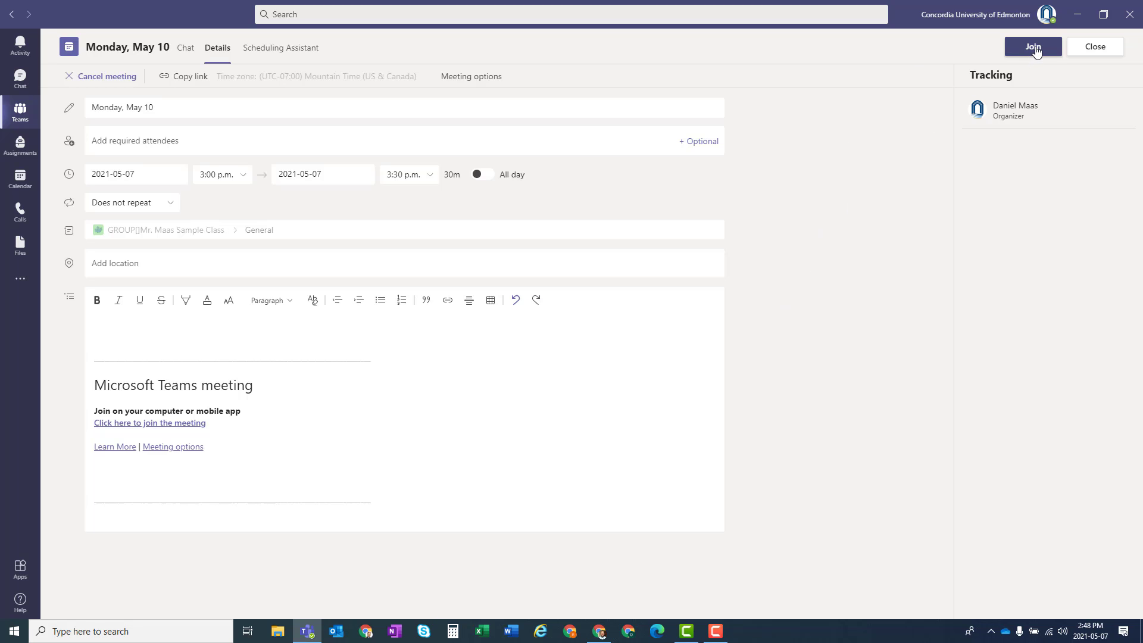
click(1035, 48)
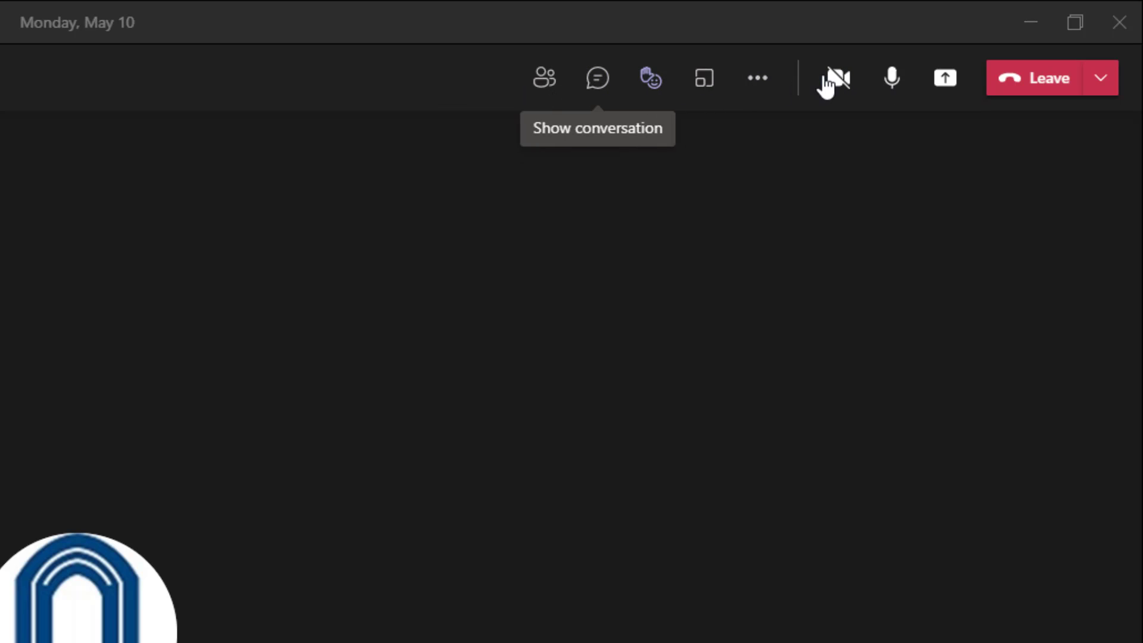
Examine the meeting's participants list, the chat with its file attachment option, and the reactions
click(545, 80)
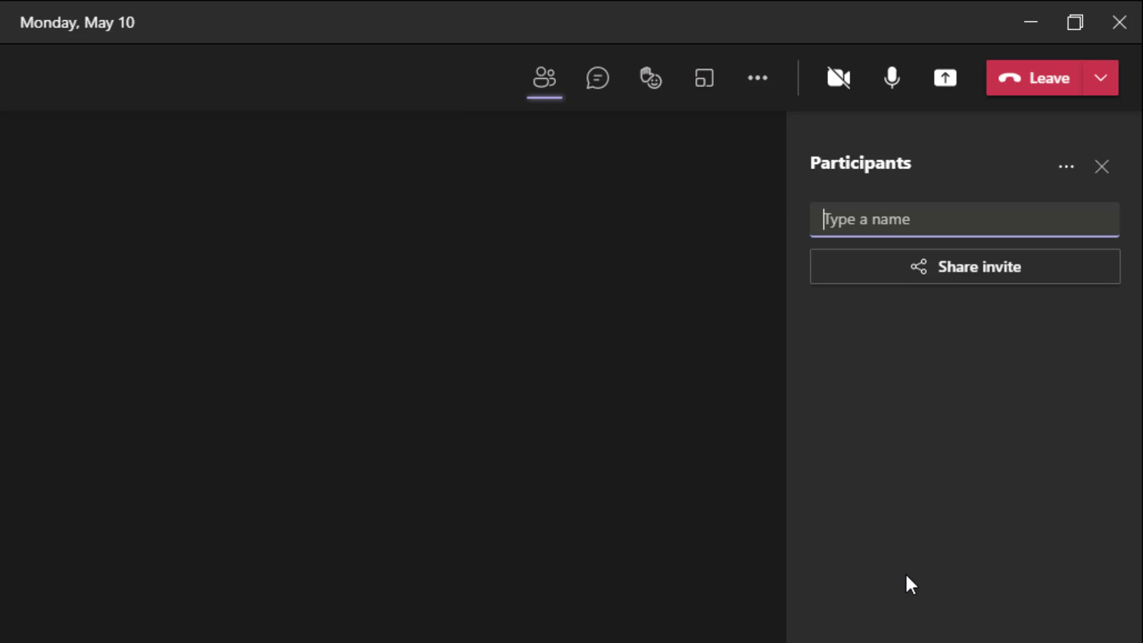
mouse_move(1098, 388)
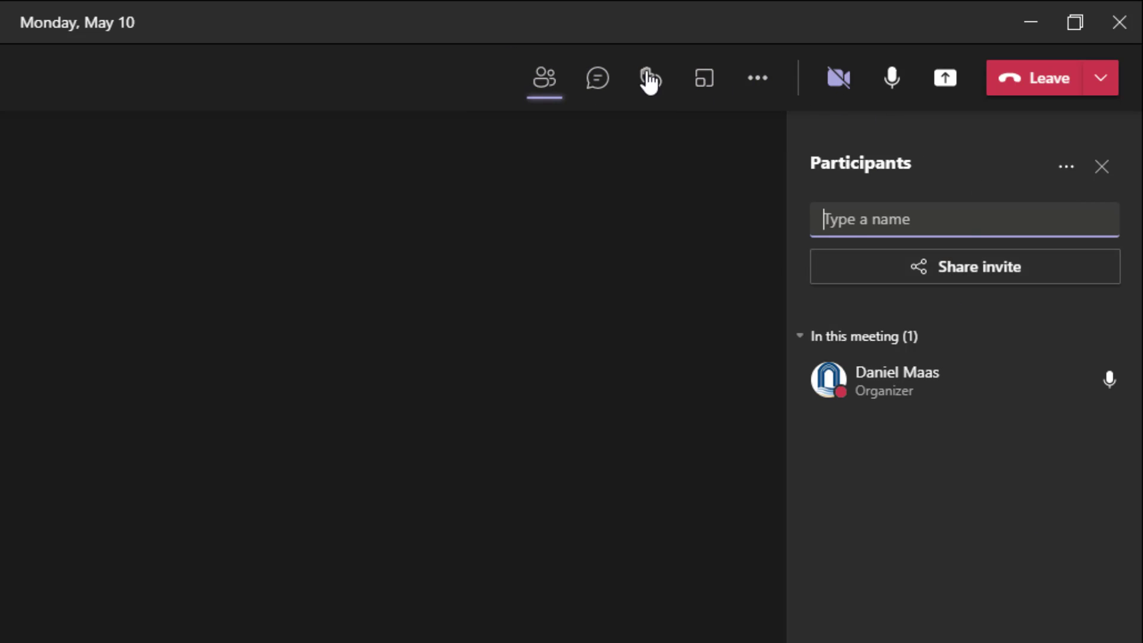
click(599, 79)
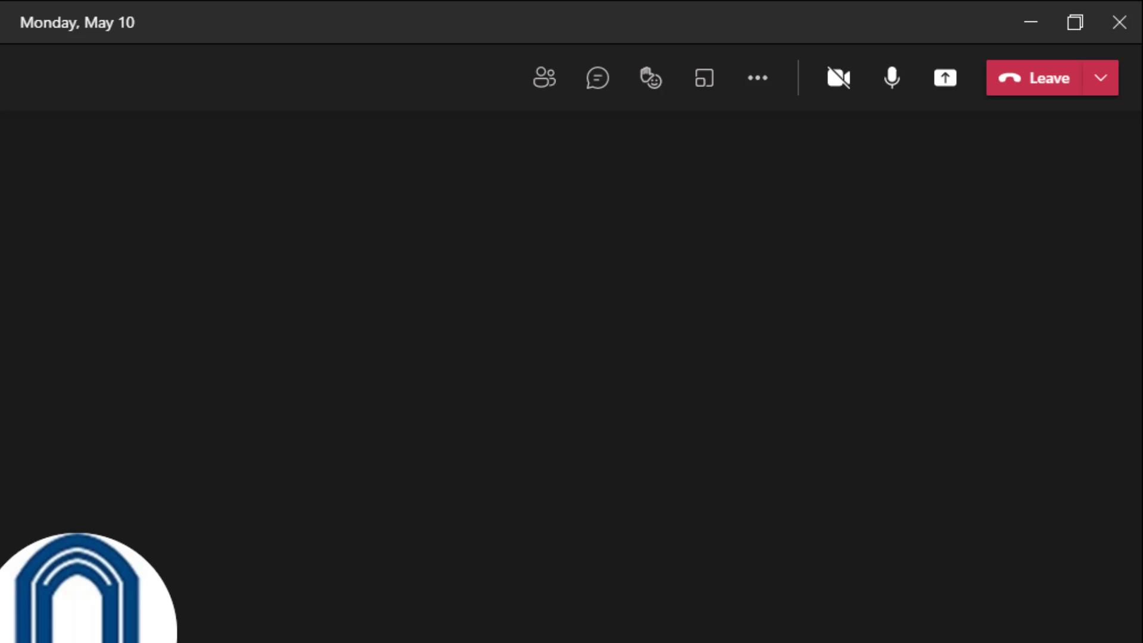
click(601, 79)
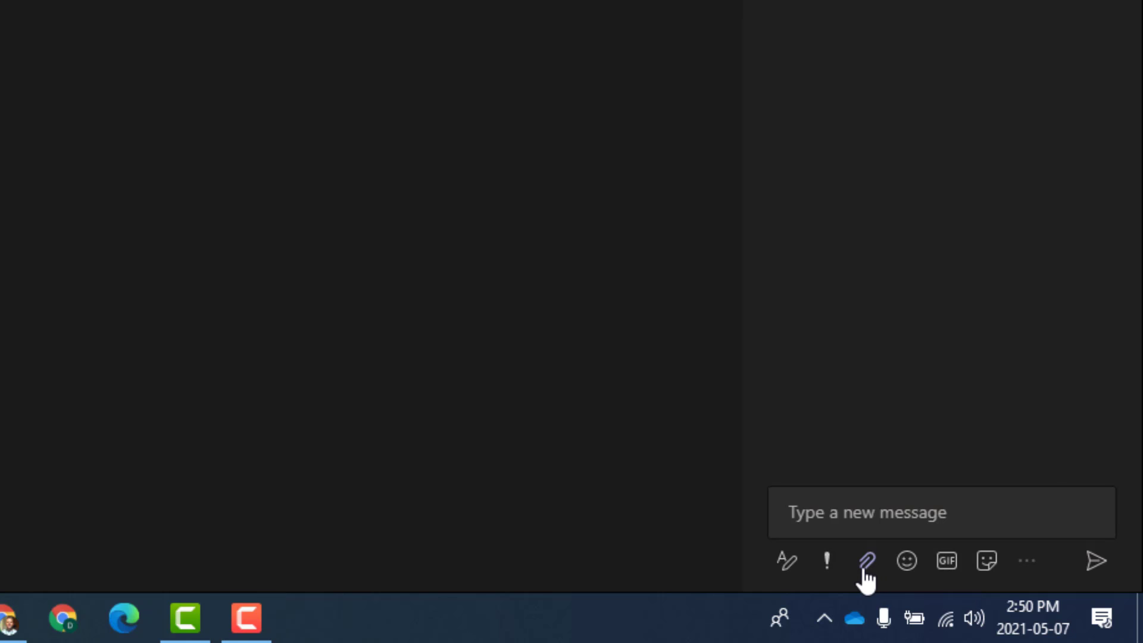
click(864, 571)
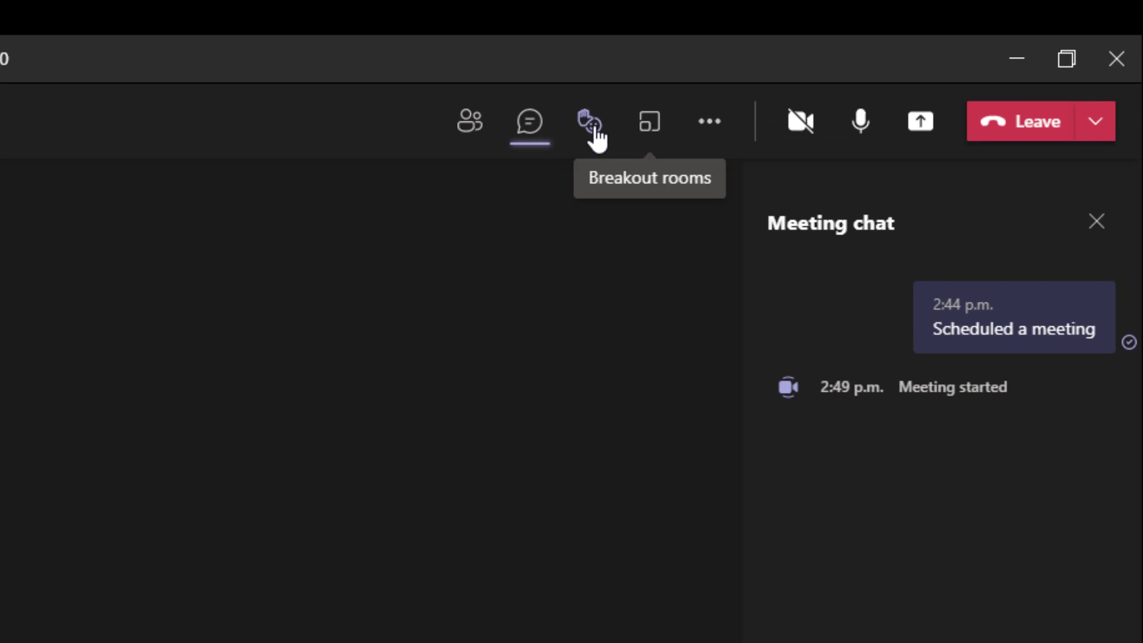
click(595, 128)
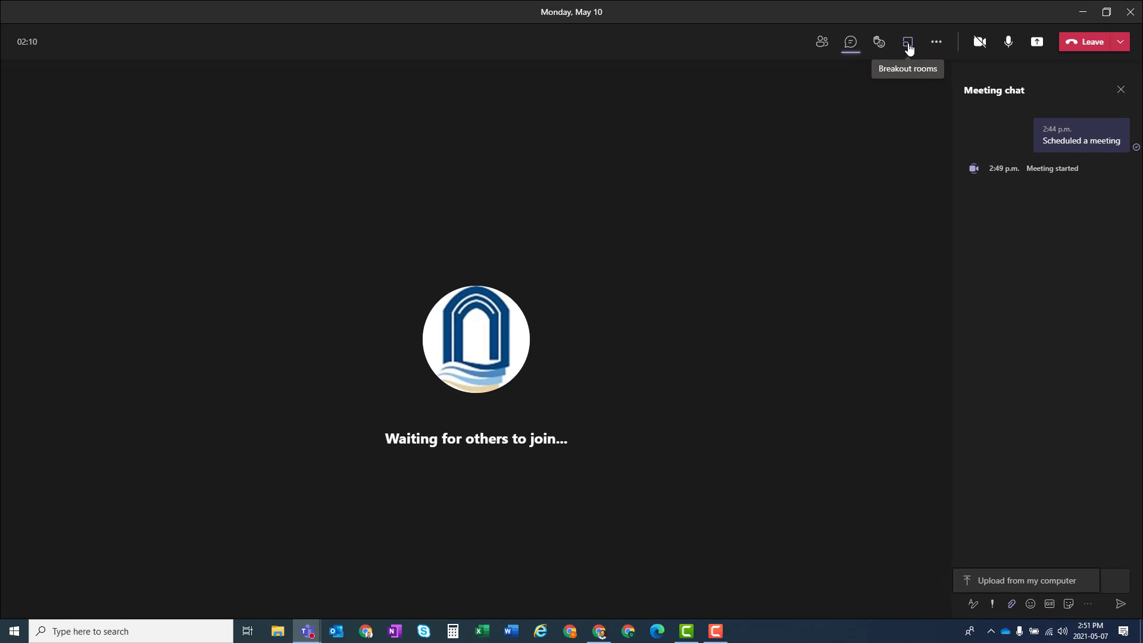
Create 9 breakout rooms with participants assigned automatically
click(907, 43)
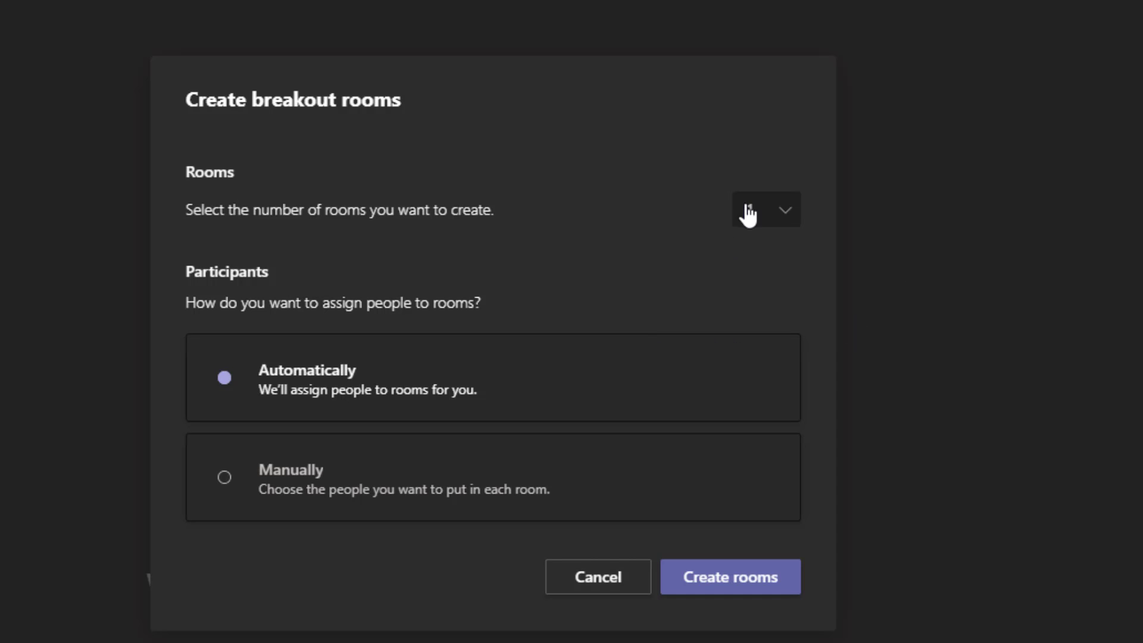
click(786, 212)
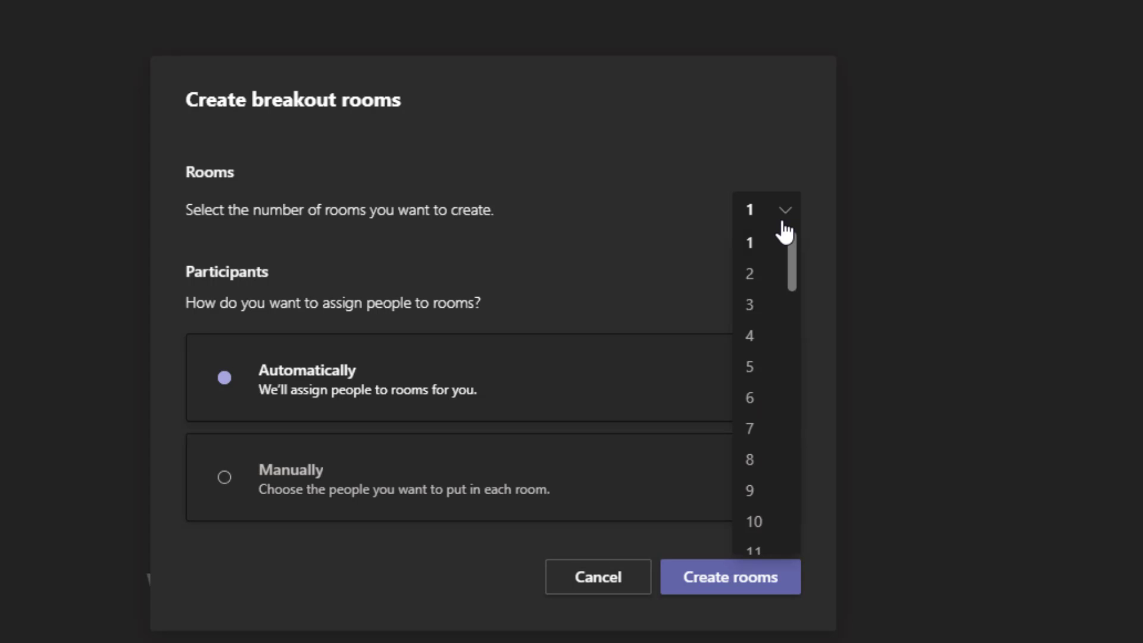
key(Down)
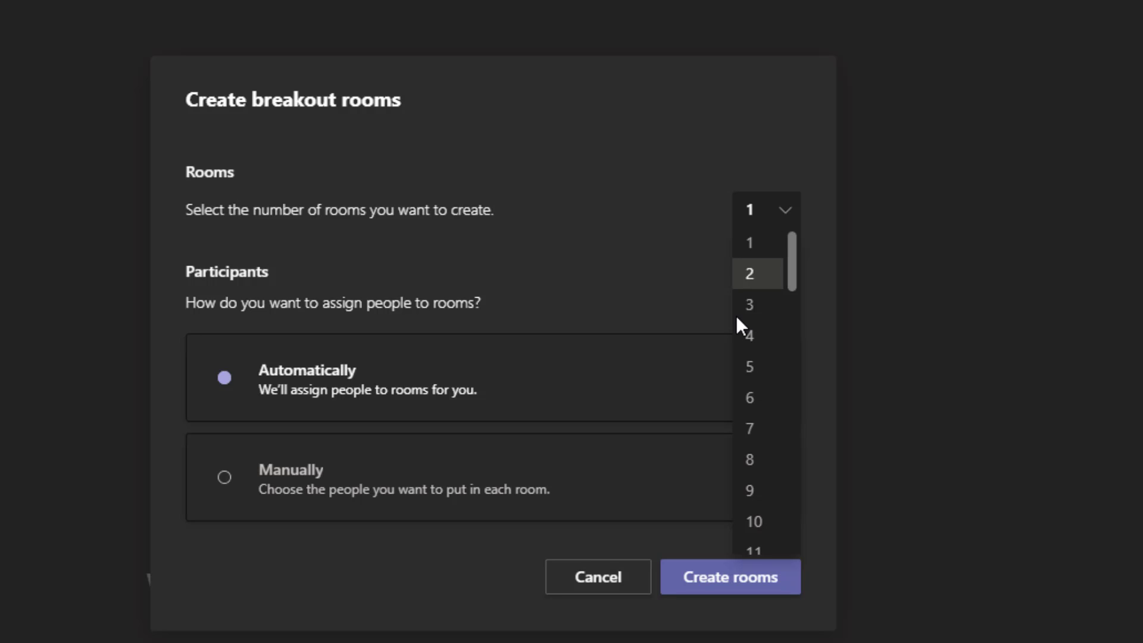
key(Down)
key(Down)
key(Down)
key(Down)
key(Down)
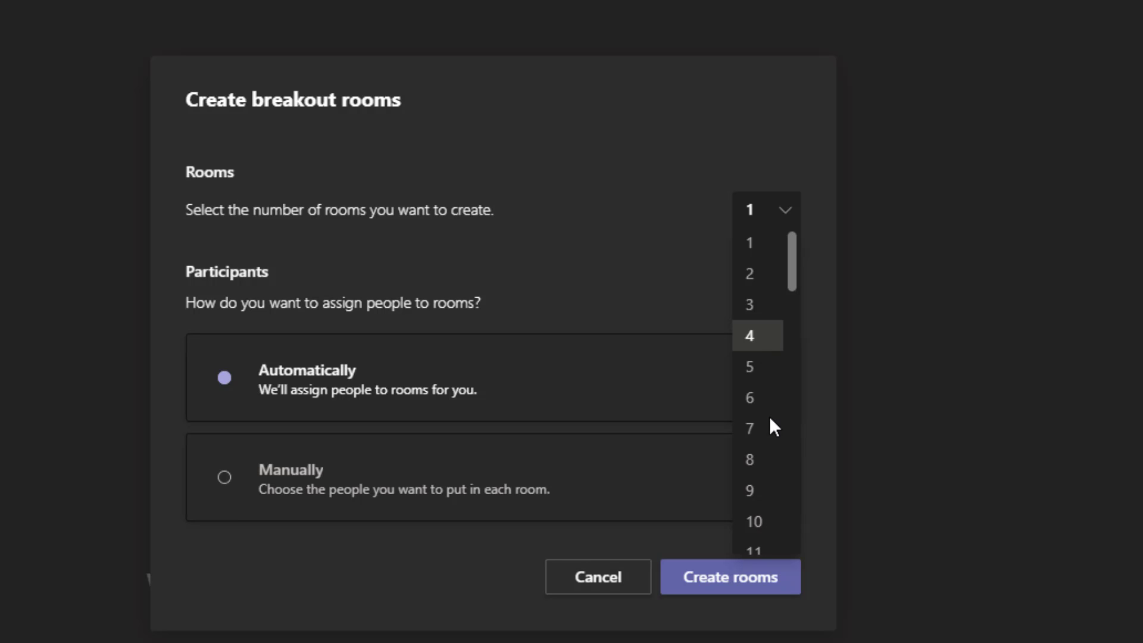
key(Down)
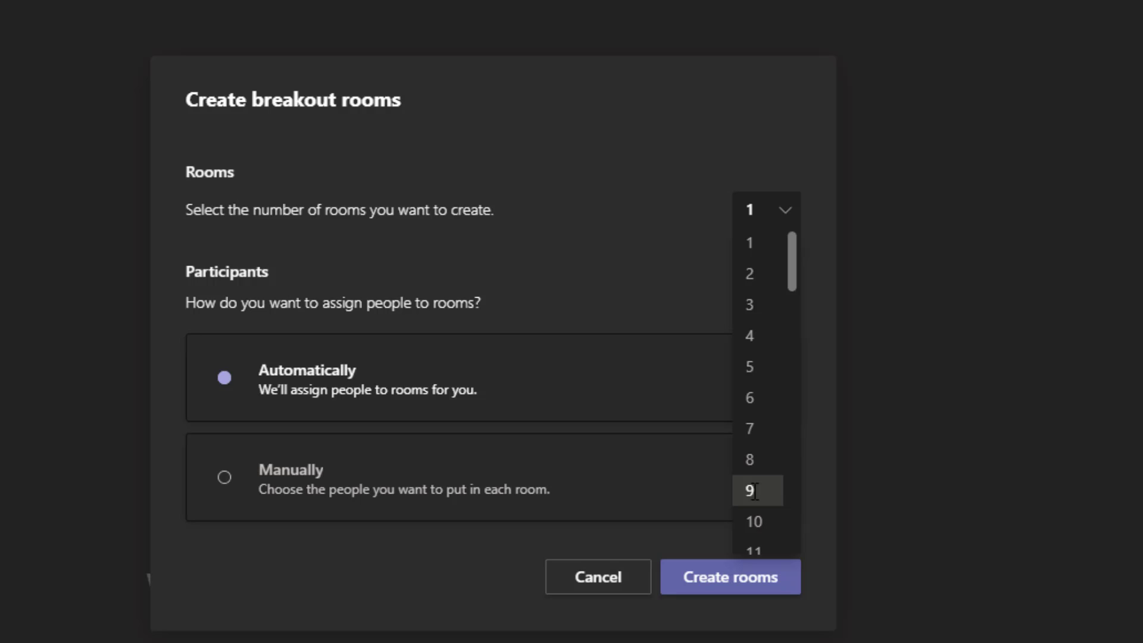
click(754, 491)
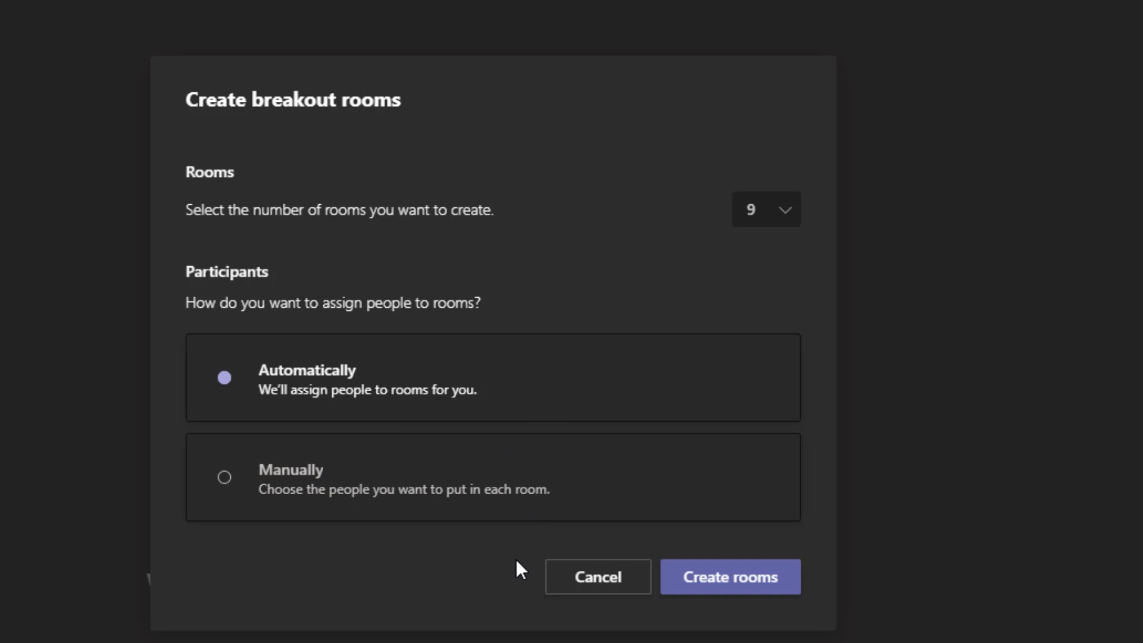
click(725, 587)
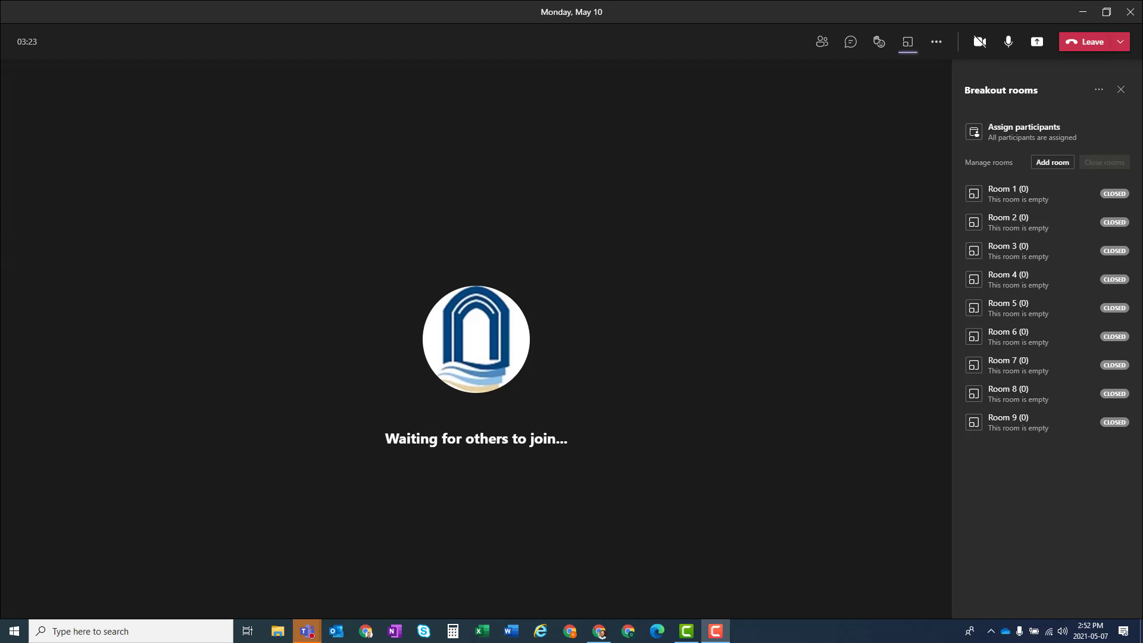
Examine the management options for Room 1 and Room 2 and the general options for all breakout rooms
mouse_move(1019, 191)
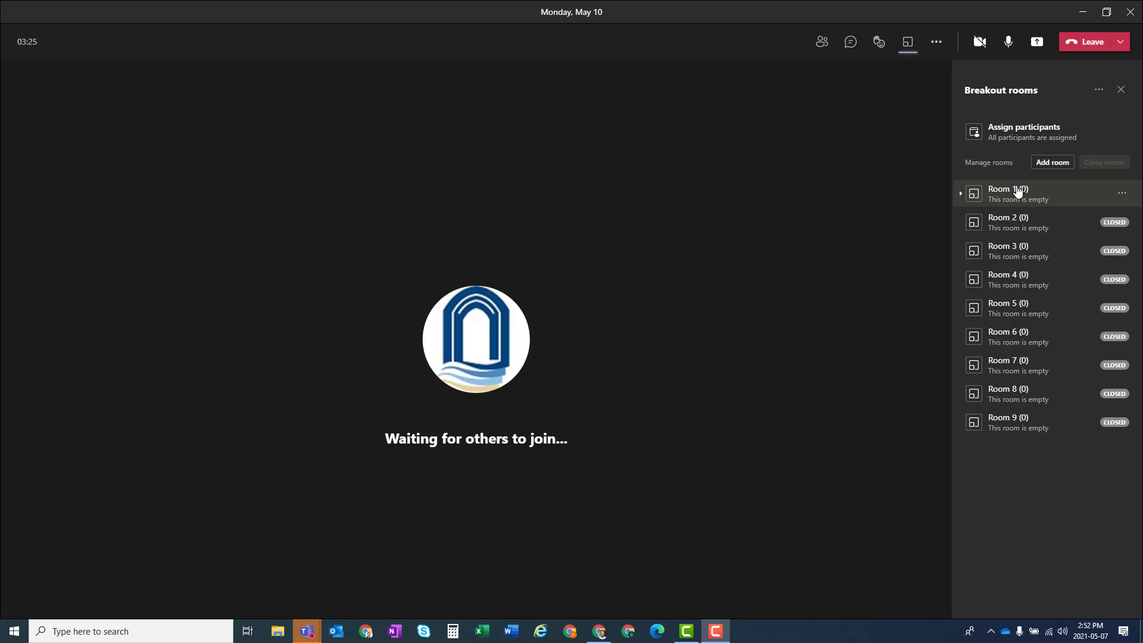
click(1121, 196)
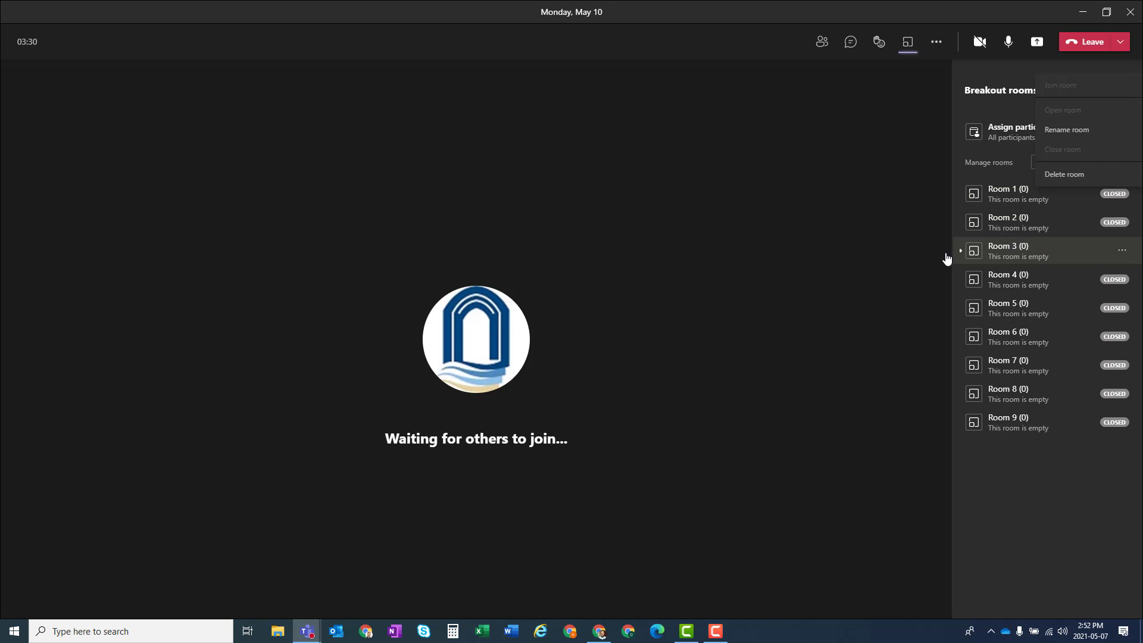
click(1020, 527)
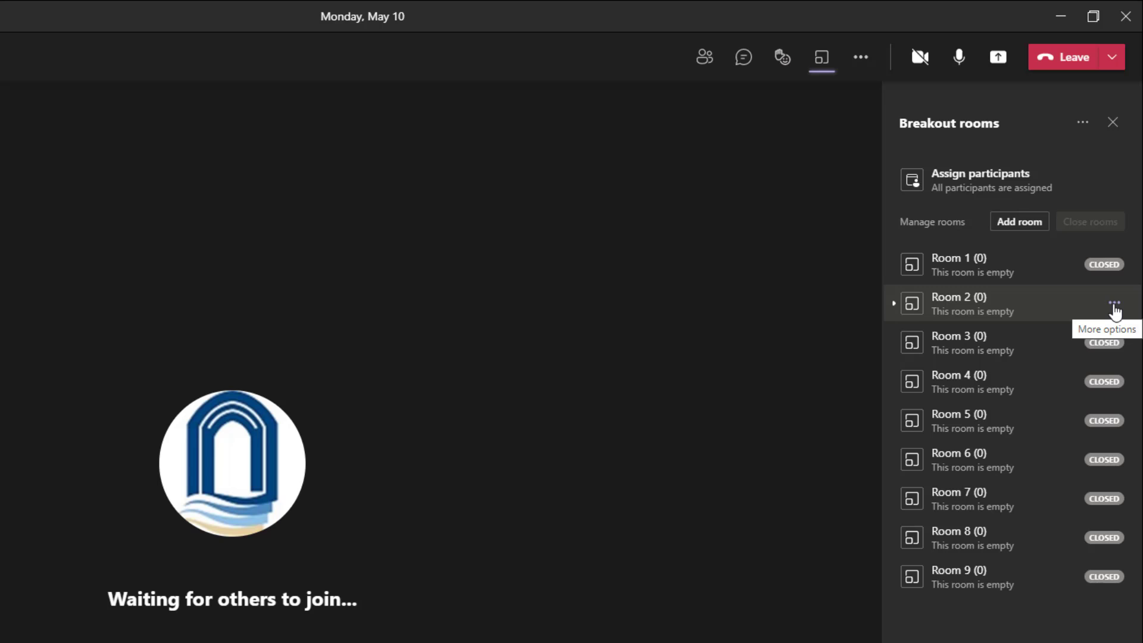
click(1115, 305)
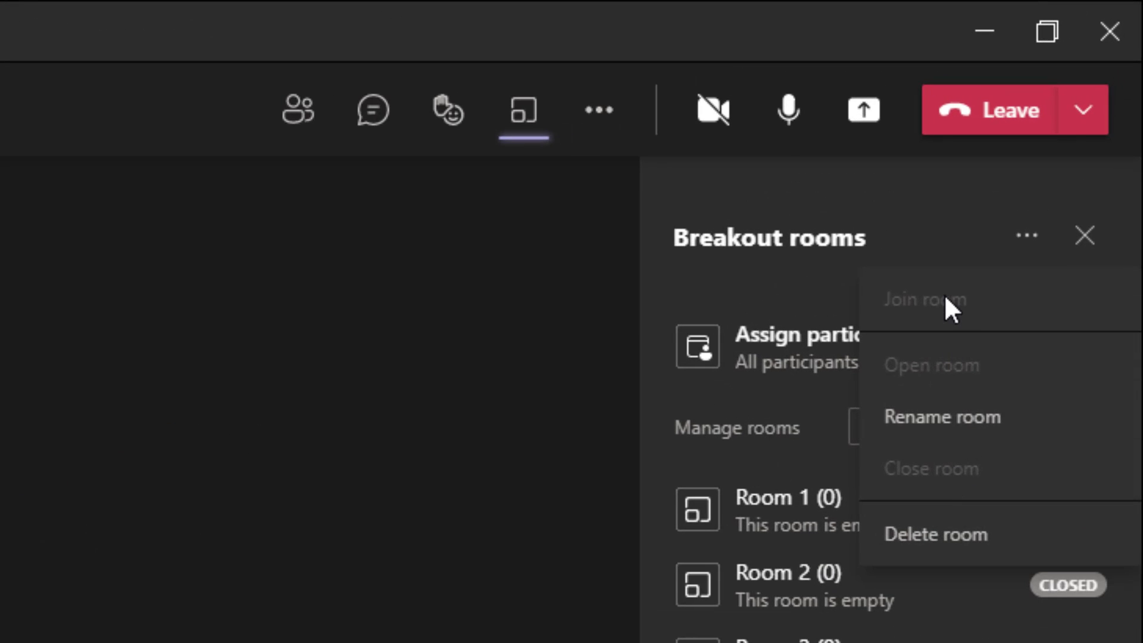
key(Escape)
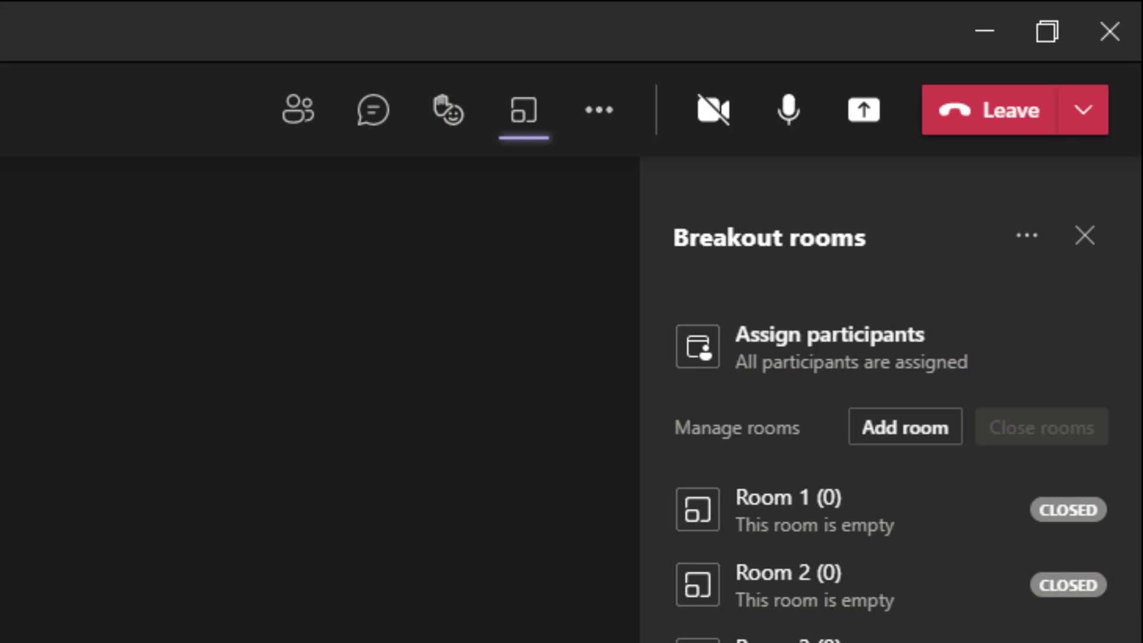
click(1026, 238)
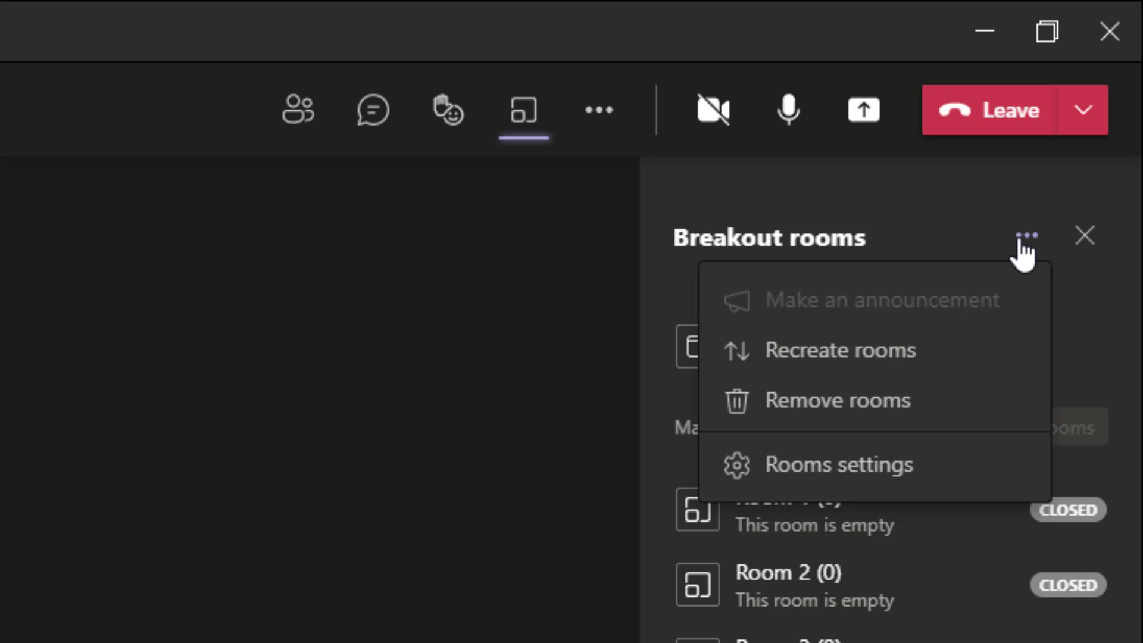
click(895, 226)
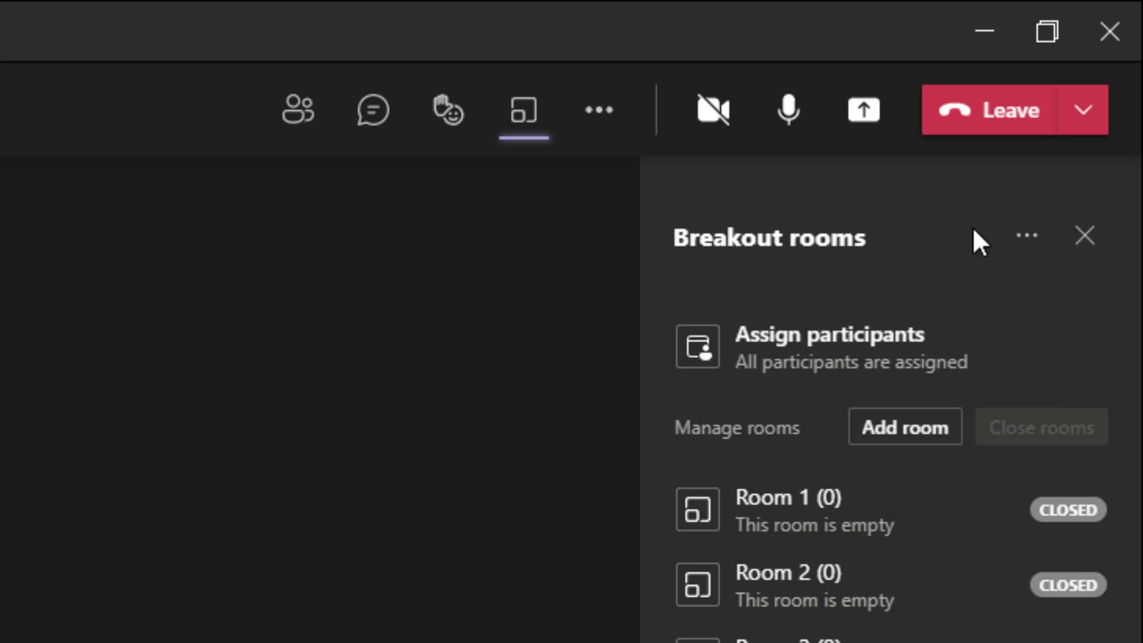
Turn on the time limit in the breakout rooms settings and open the choices for its minutes
click(1034, 237)
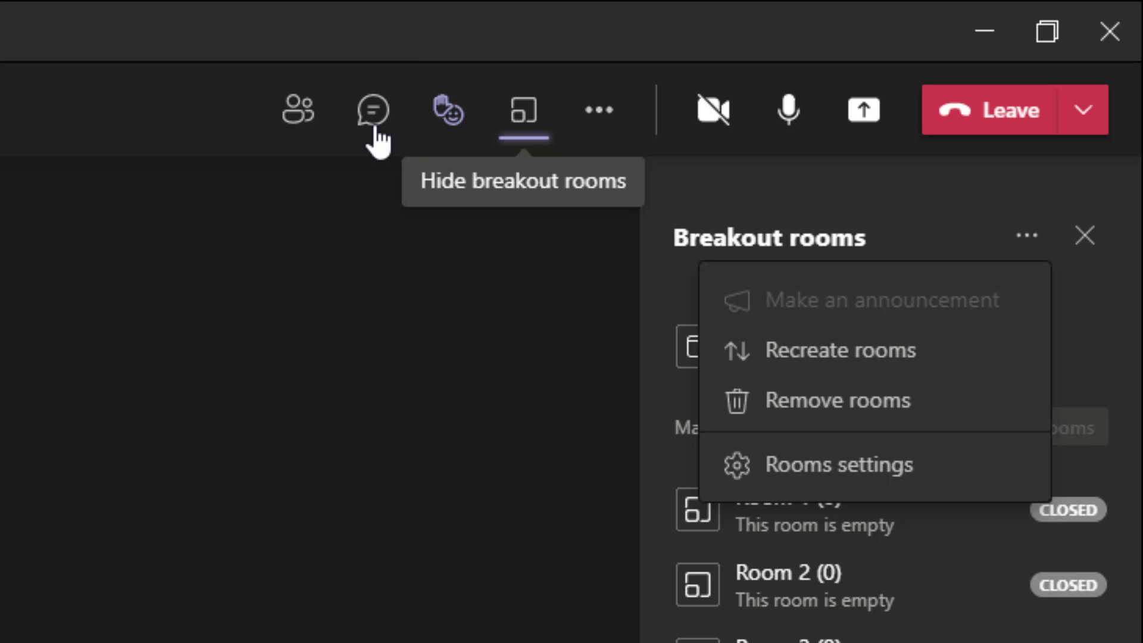
mouse_move(406, 157)
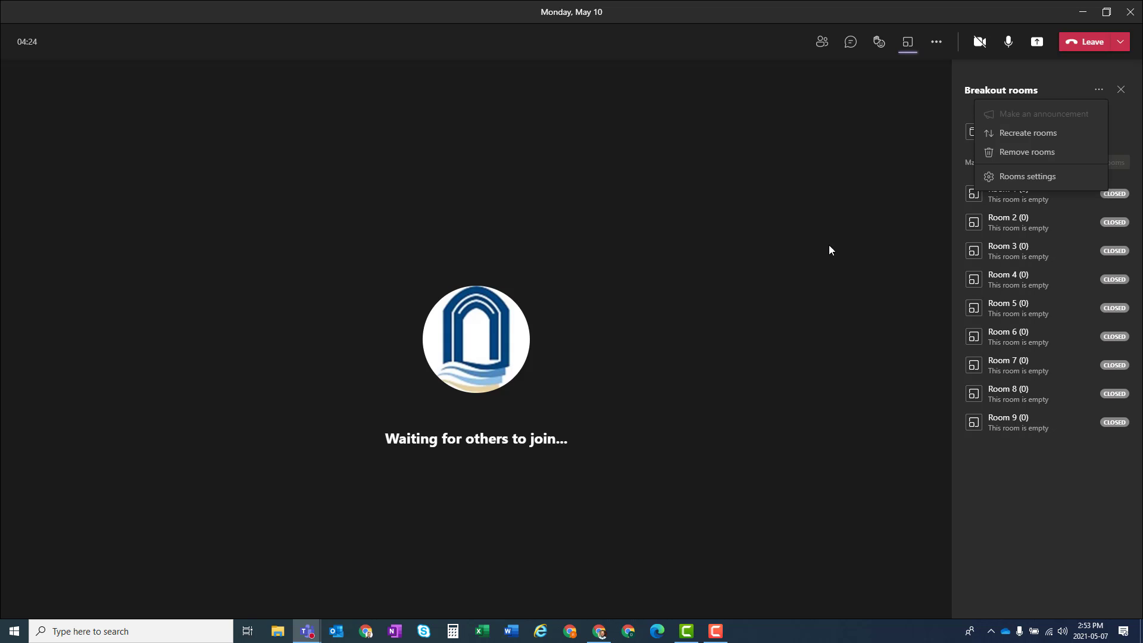
click(1013, 177)
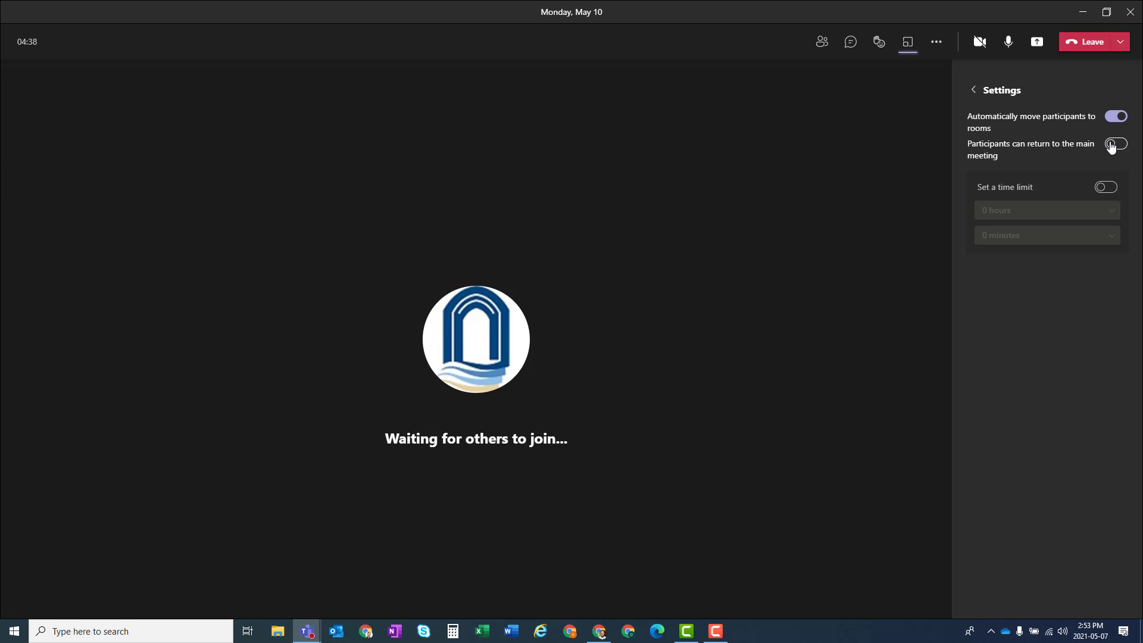
click(1110, 189)
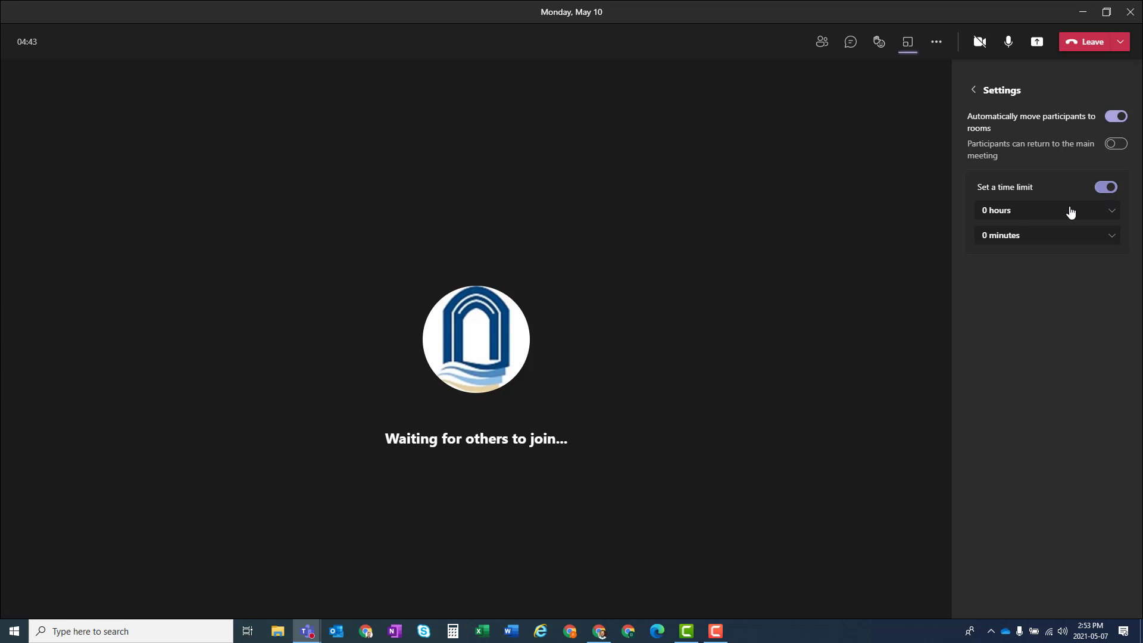
click(1111, 237)
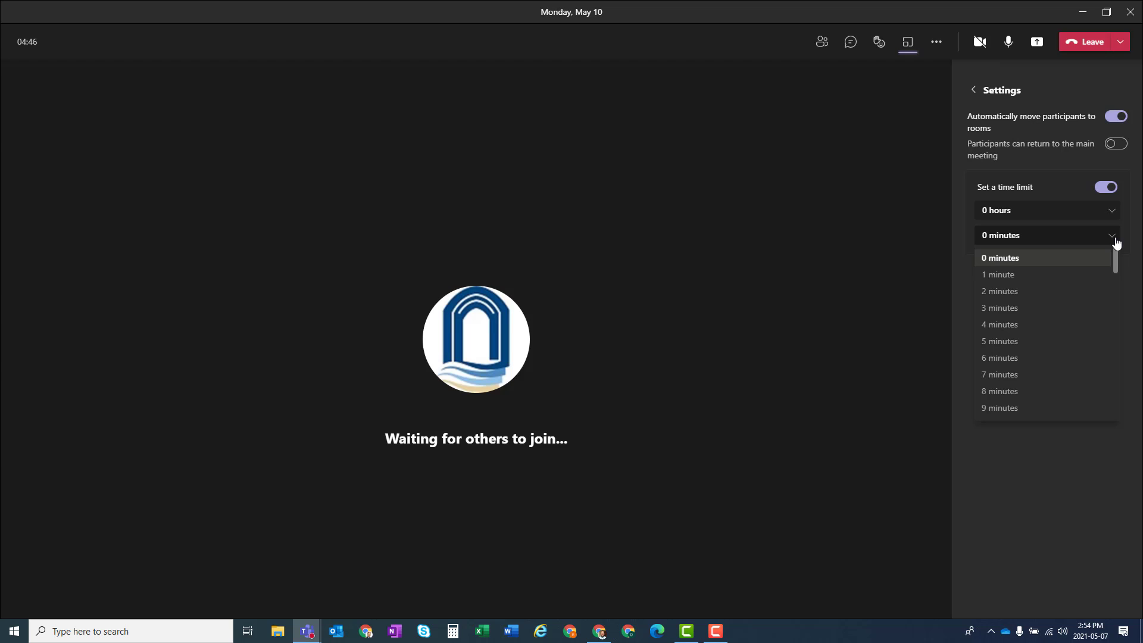